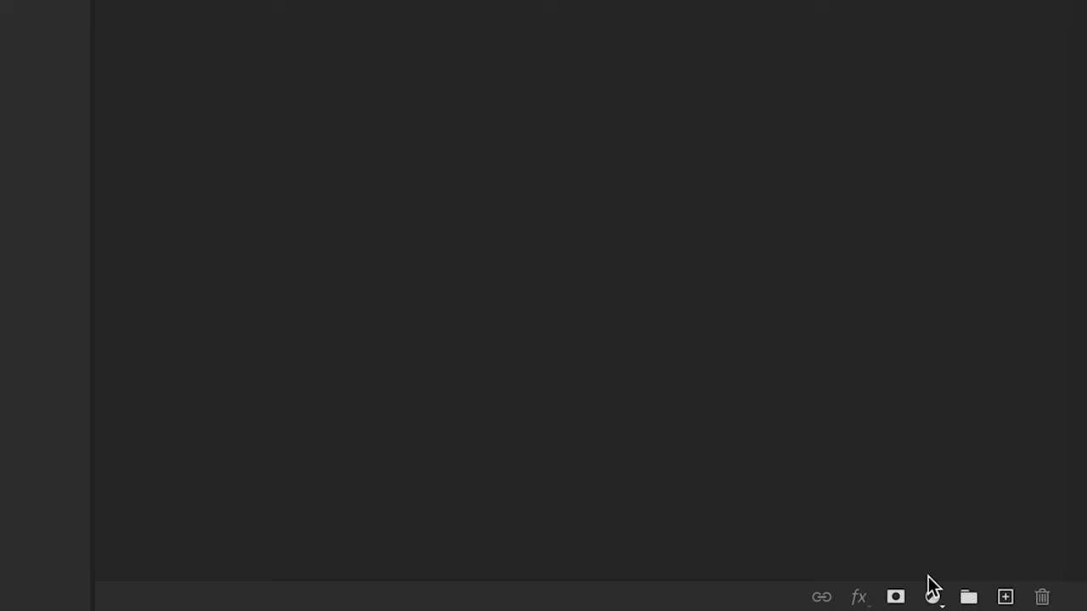
Step: Add a dark gray (#272727) Solid Color fill layer as the background
{"action": "left_click", "coordinate": [1038, 605]}
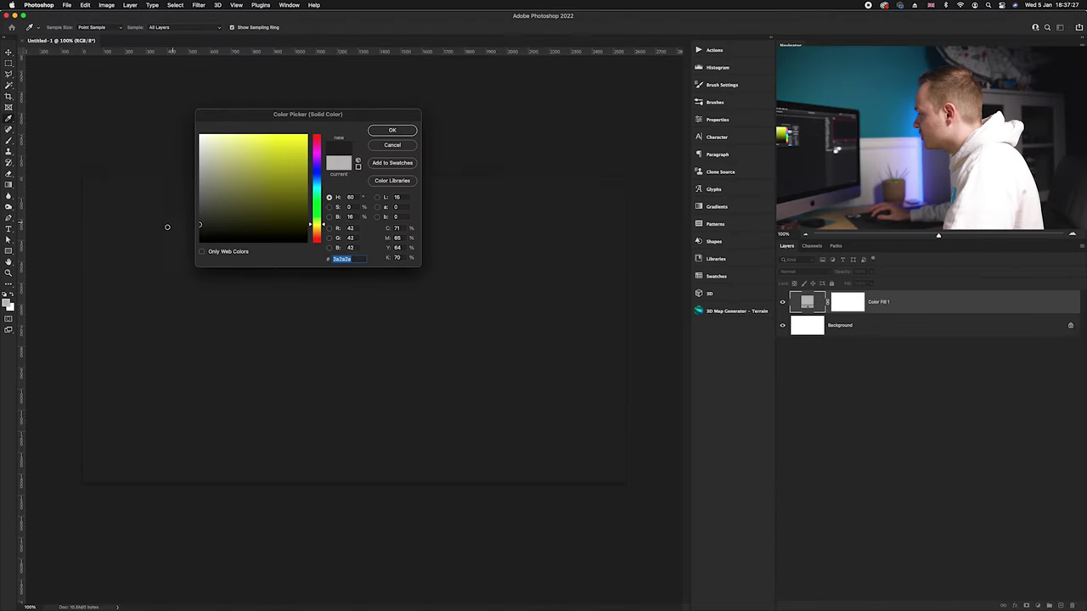
{"action": "left_click", "coordinate": [167, 226]}
{"action": "left_click", "coordinate": [392, 130]}
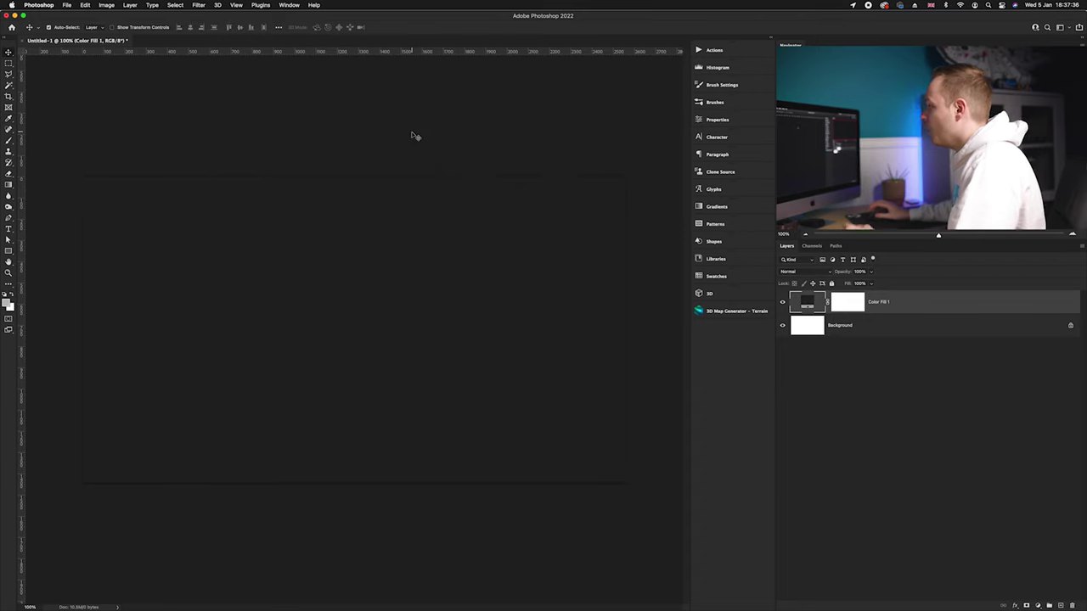
Step: Type the word 'Glossy' on the canvas in Montserrat ExtraBold
{"action": "left_click", "coordinate": [9, 229]}
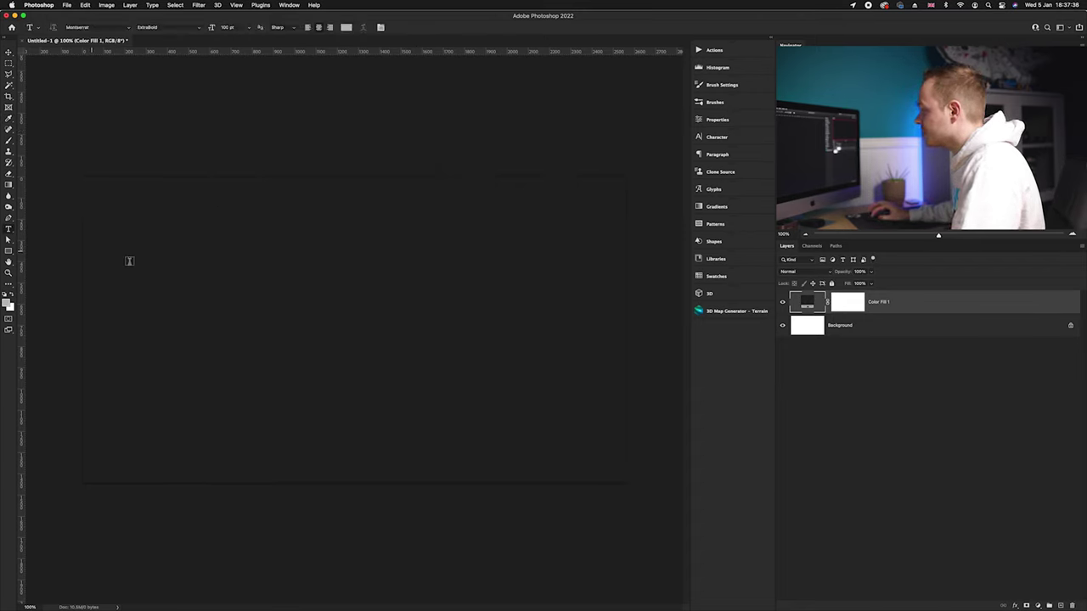
{"action": "left_click", "coordinate": [336, 335]}
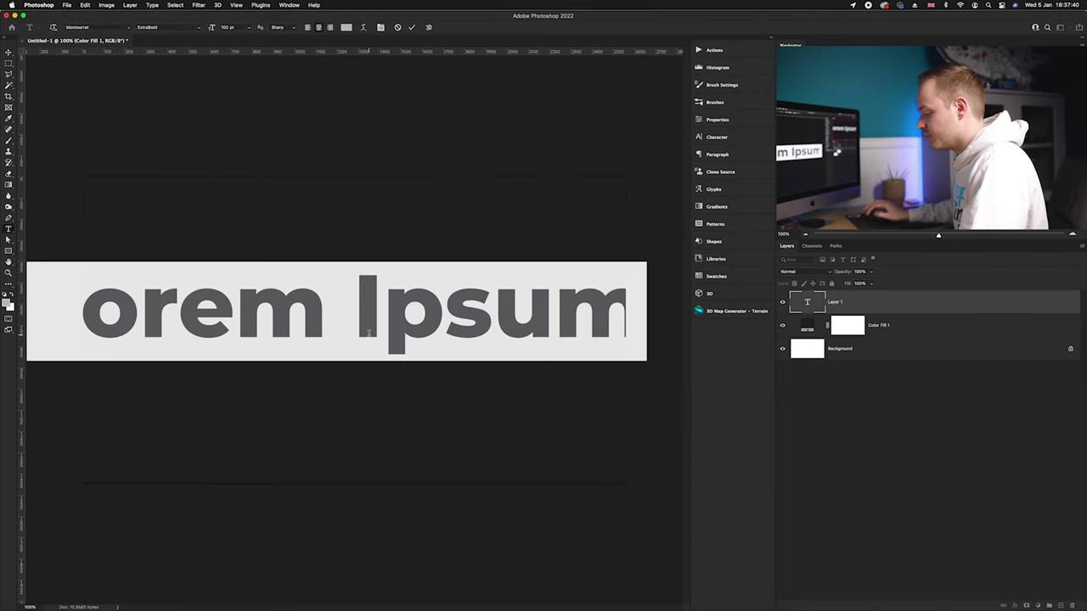
{"action": "type", "text": "GI"}
{"action": "type", "text": "ossy"}
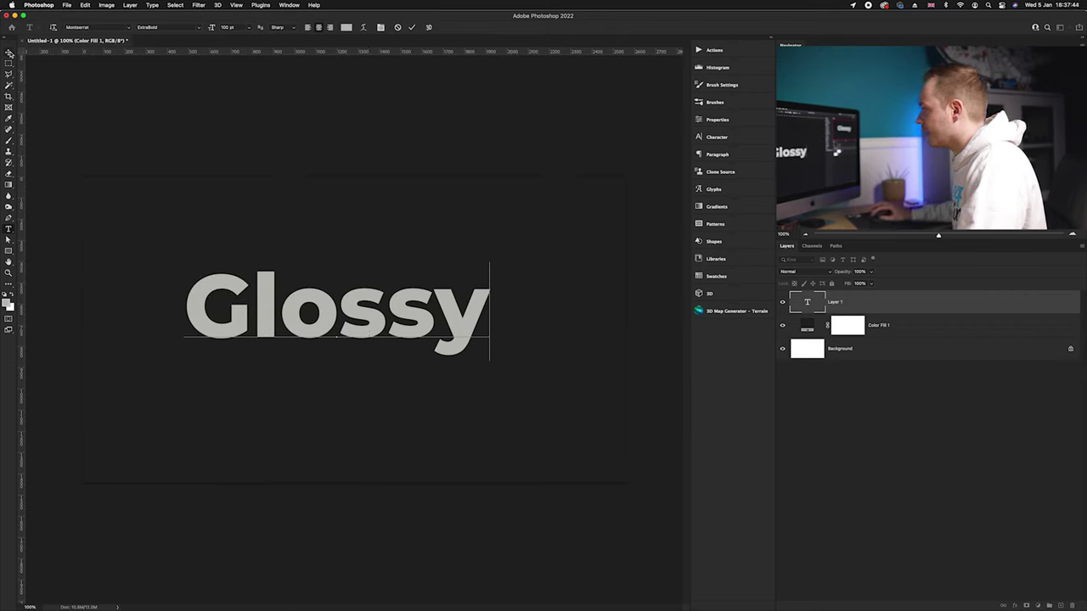
{"action": "left_click", "coordinate": [9, 51]}
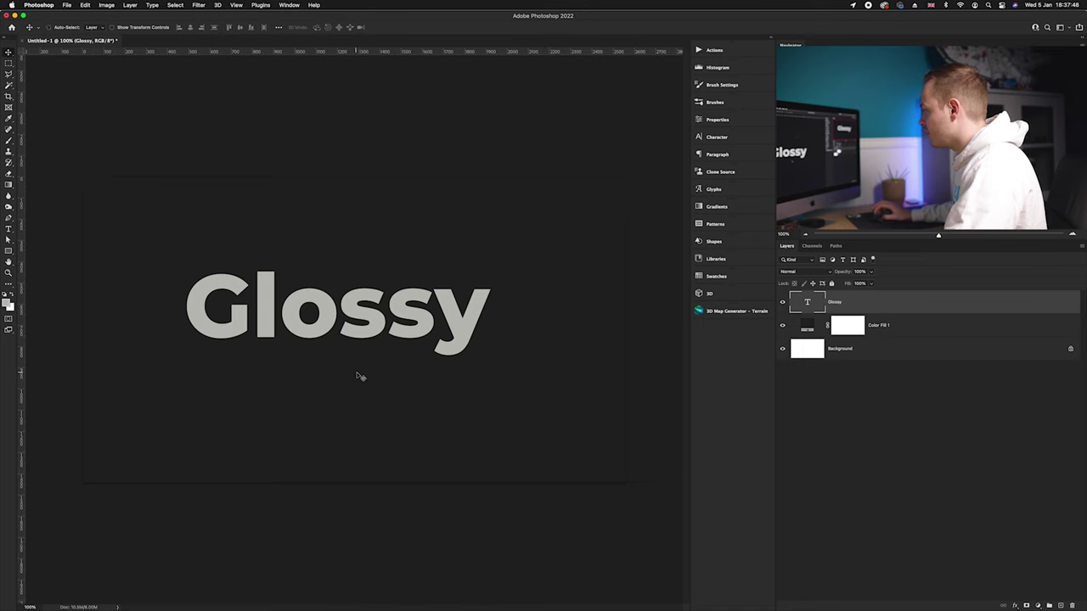
Step: Free Transform the Glossy text to enlarge it across the canvas and centre it
{"action": "key", "text": "super+j"}
{"action": "key", "text": "super+t"}
{"action": "left_click_drag", "start_coordinate": [440, 292], "coordinate": [569, 335]}
{"action": "key", "text": "Return"}
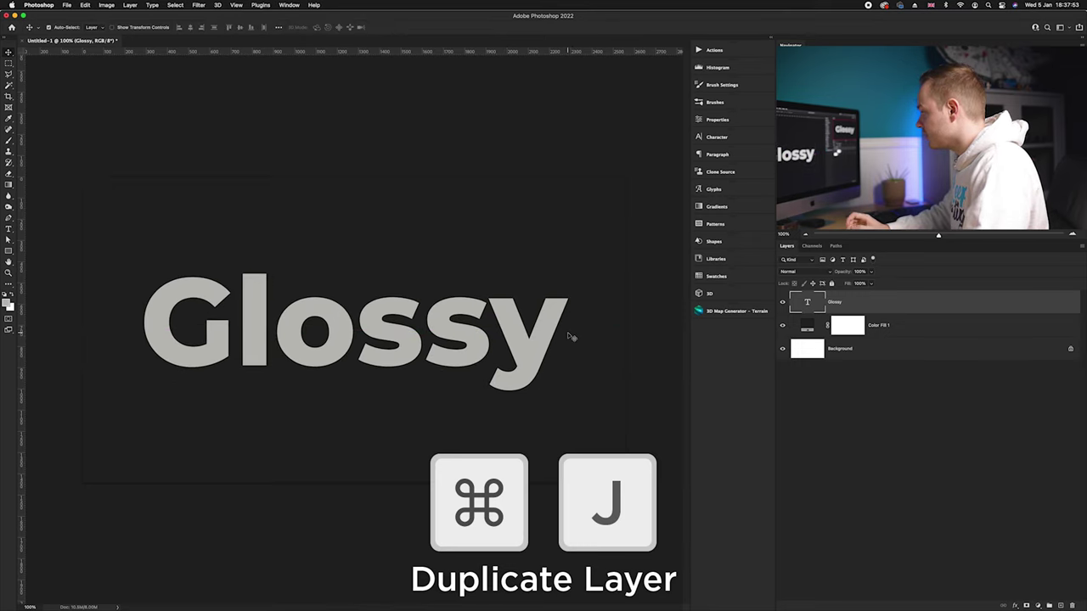
Step: Give Glossy a Stroke effect: 3 px, Outside, Normal, 100% opacity, colour #000000
{"action": "double_click", "coordinate": [869, 305]}
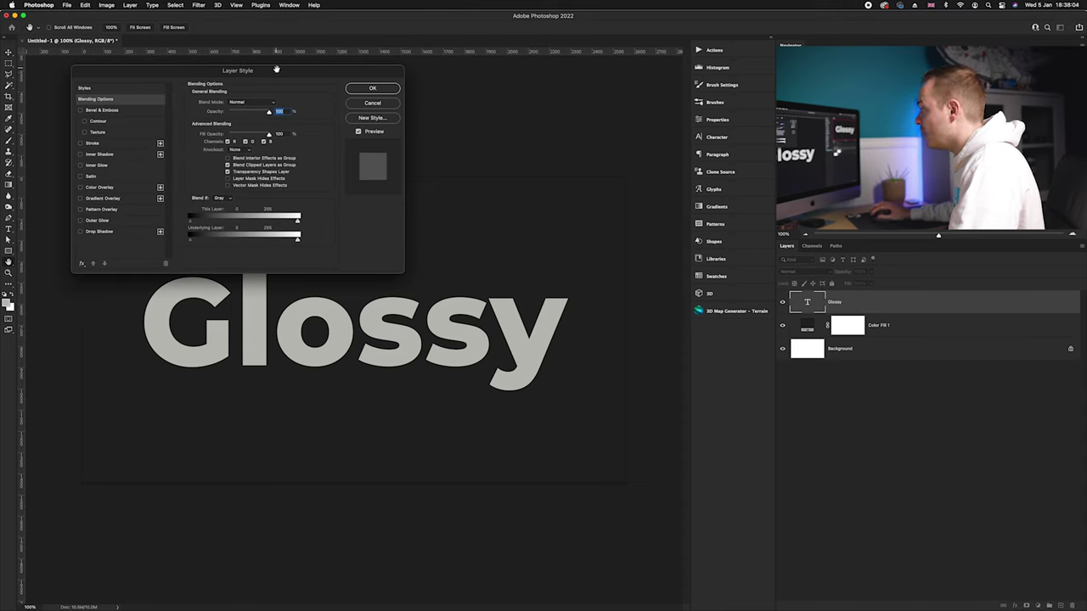
{"action": "left_click_drag", "start_coordinate": [276, 68], "coordinate": [266, 75]}
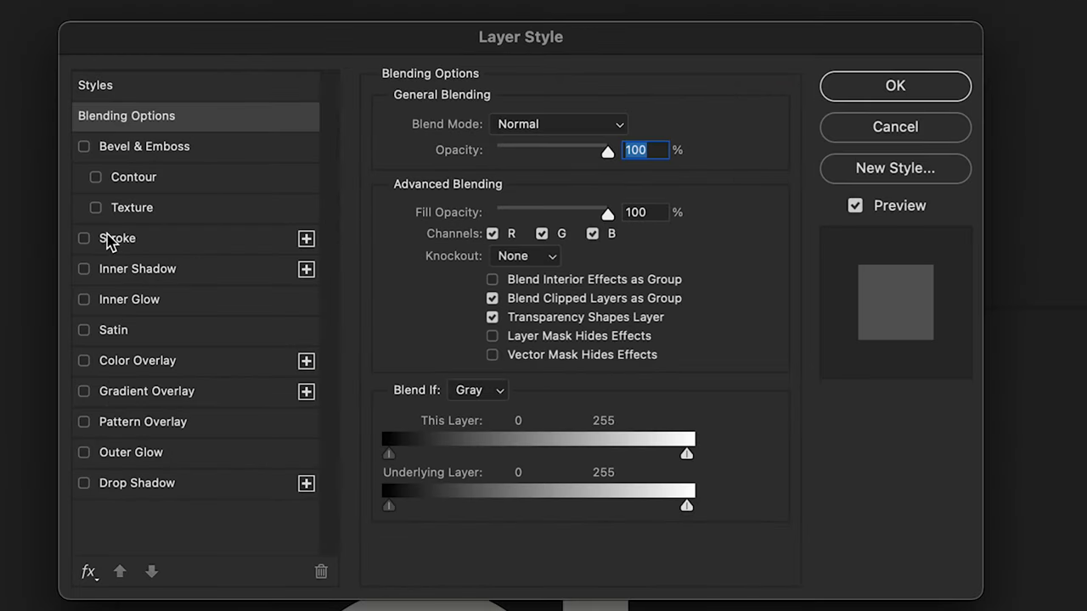
{"action": "left_click", "coordinate": [85, 240]}
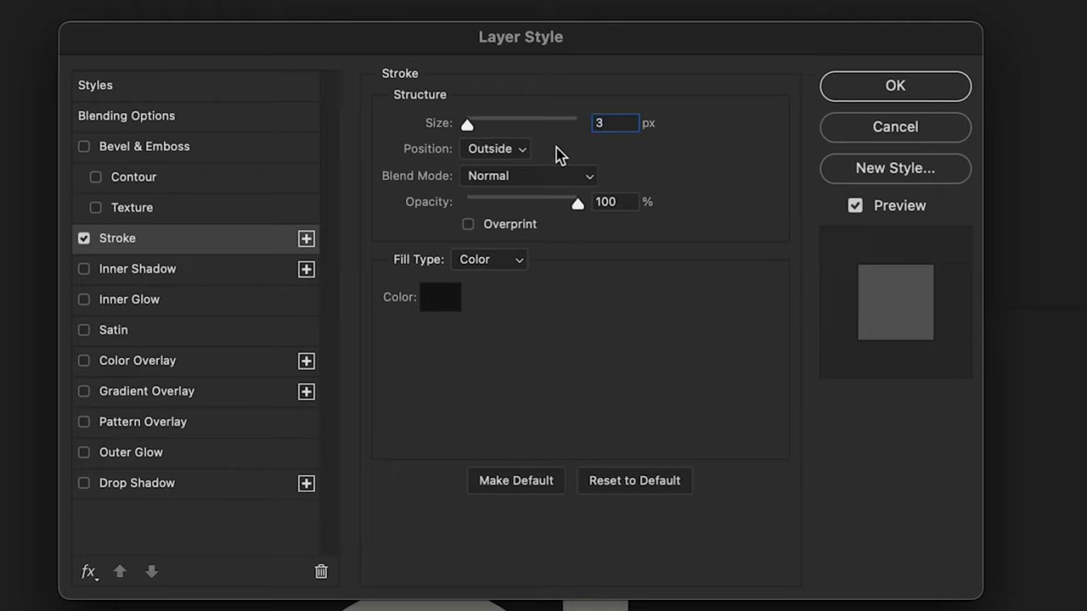
{"action": "left_click", "coordinate": [495, 151]}
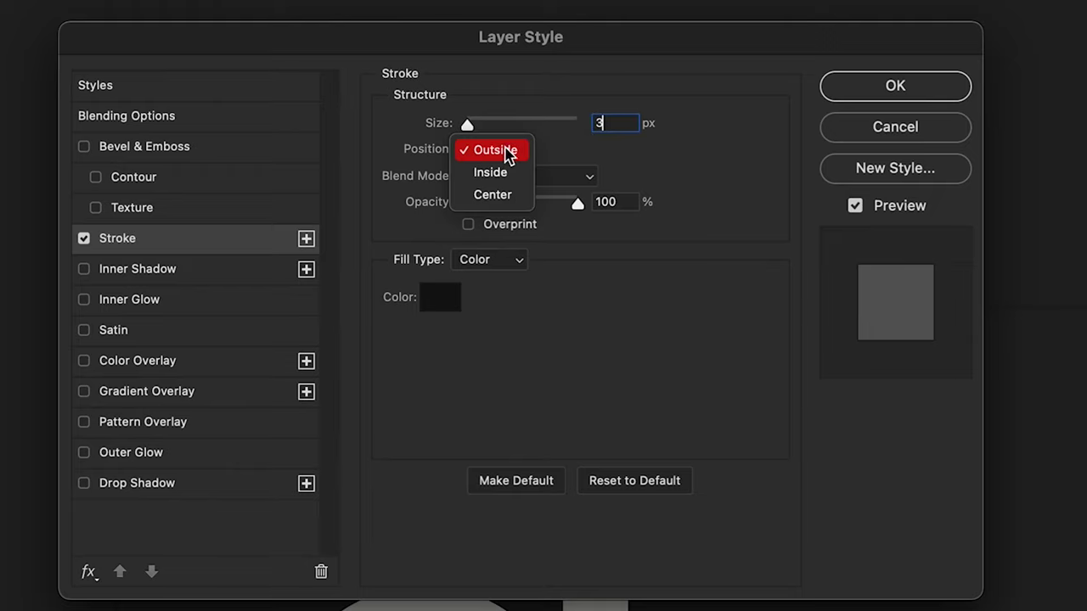
{"action": "left_click", "coordinate": [506, 153]}
{"action": "left_click", "coordinate": [507, 178]}
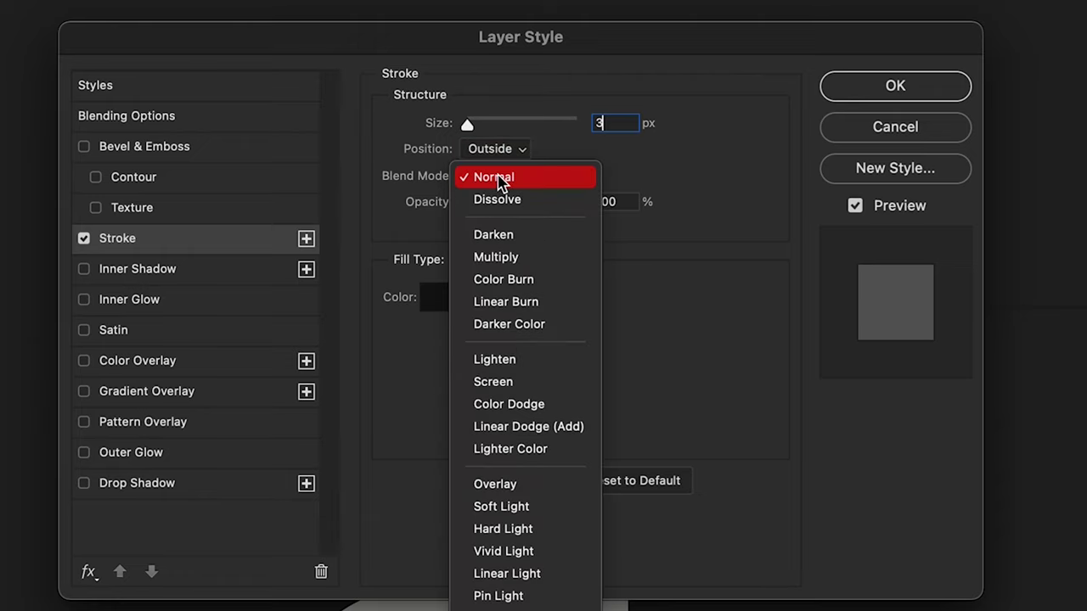
{"action": "left_click", "coordinate": [500, 183]}
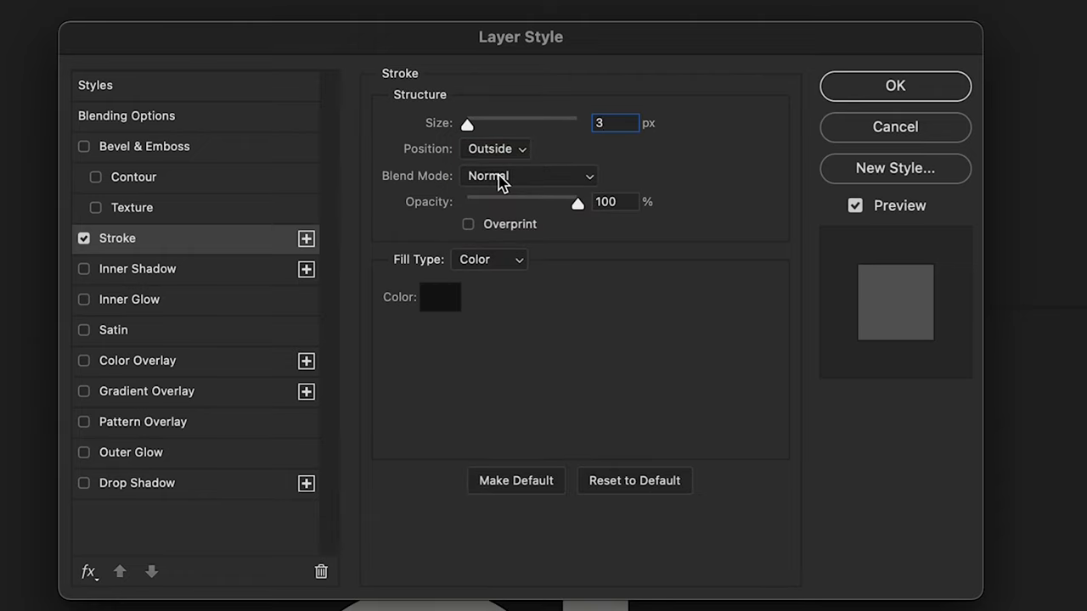
{"action": "left_click", "coordinate": [601, 204]}
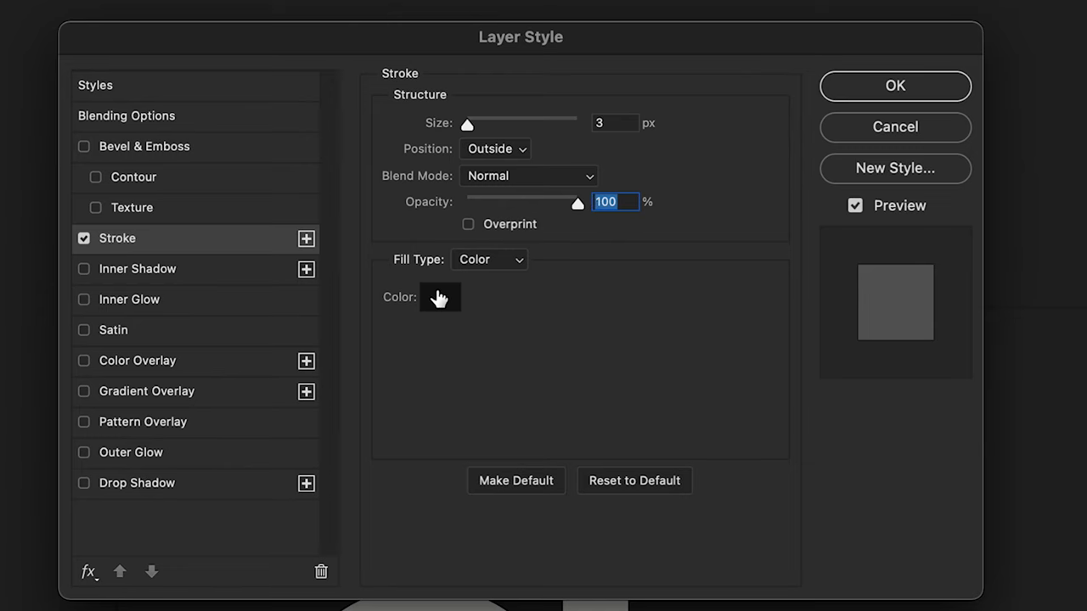
{"action": "left_click", "coordinate": [438, 297]}
{"action": "left_click", "coordinate": [443, 490]}
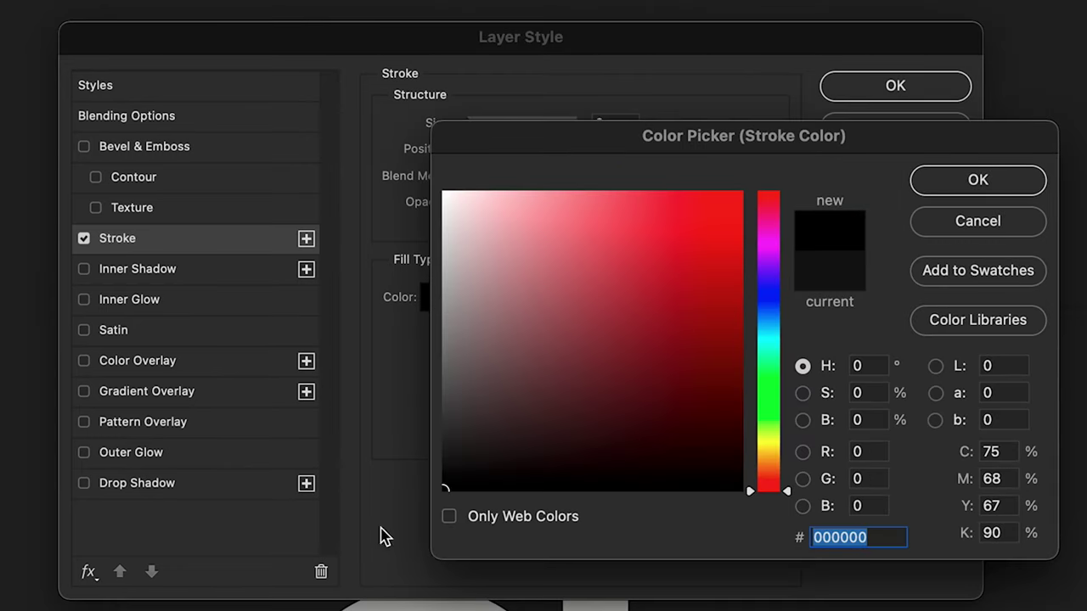
{"action": "left_click", "coordinate": [955, 185]}
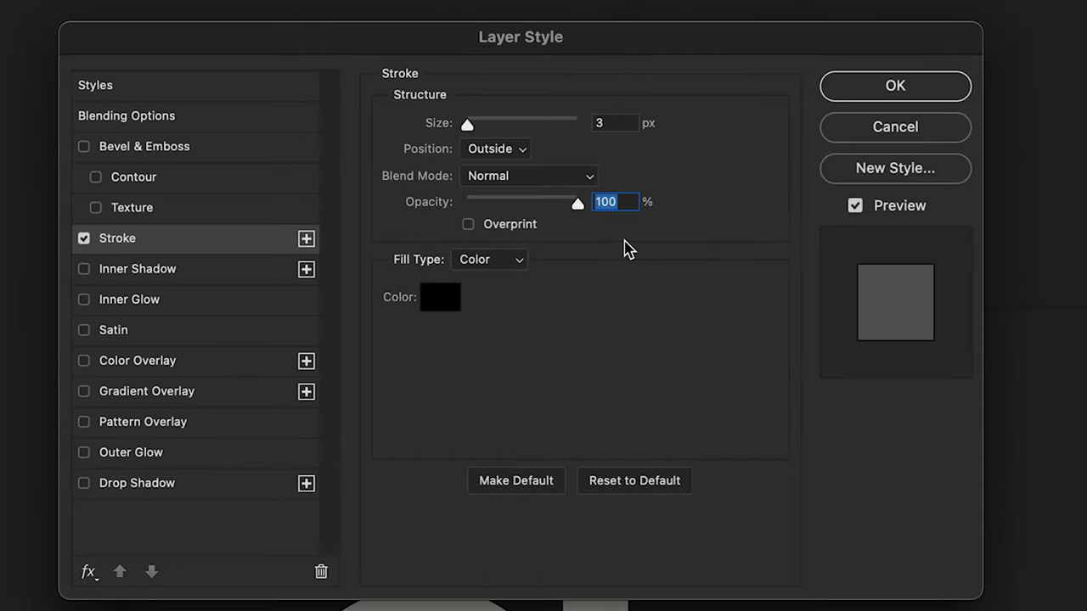
Step: Enable Inner Glow in Overlay mode at 70% opacity with a cyan colour
{"action": "left_click", "coordinate": [132, 301]}
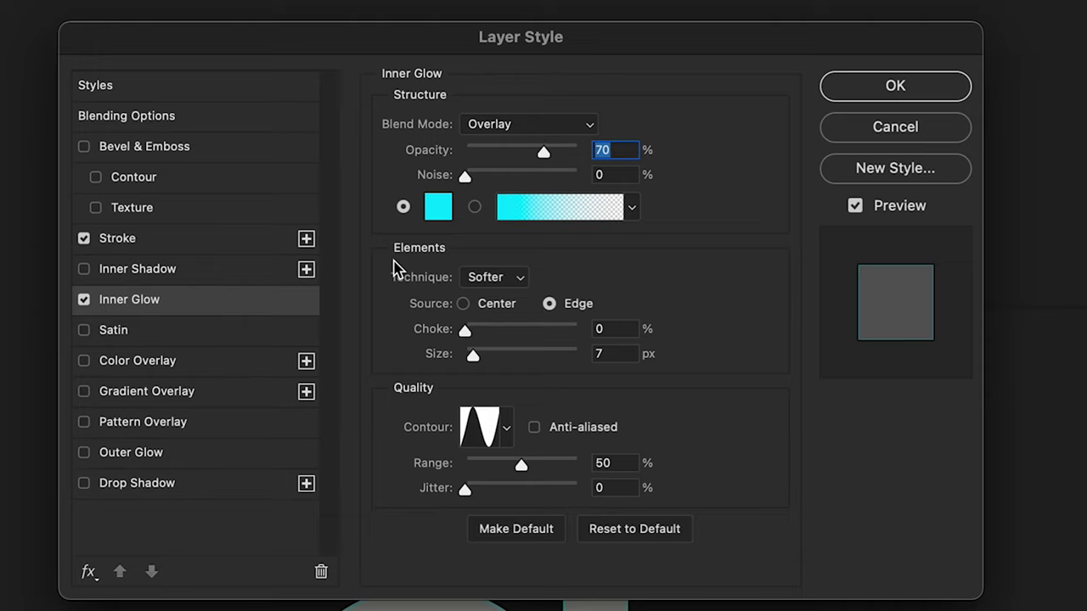
{"action": "left_click", "coordinate": [487, 130]}
{"action": "left_click", "coordinate": [496, 131]}
{"action": "left_click", "coordinate": [623, 151]}
{"action": "left_click_drag", "start_coordinate": [623, 150], "coordinate": [584, 159]}
{"action": "left_click", "coordinate": [438, 212]}
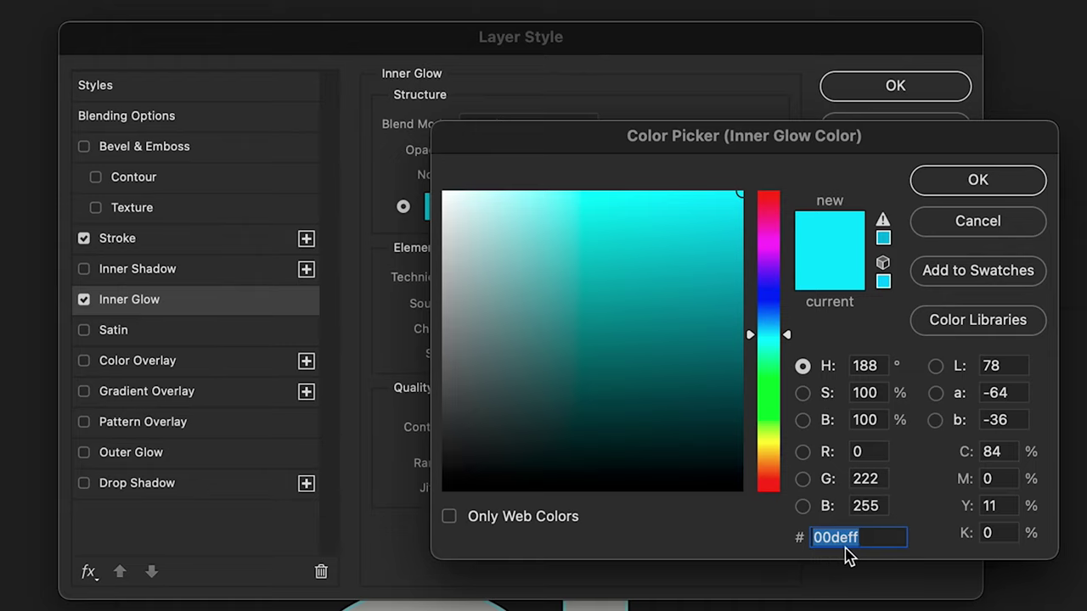
{"action": "left_click", "coordinate": [974, 179]}
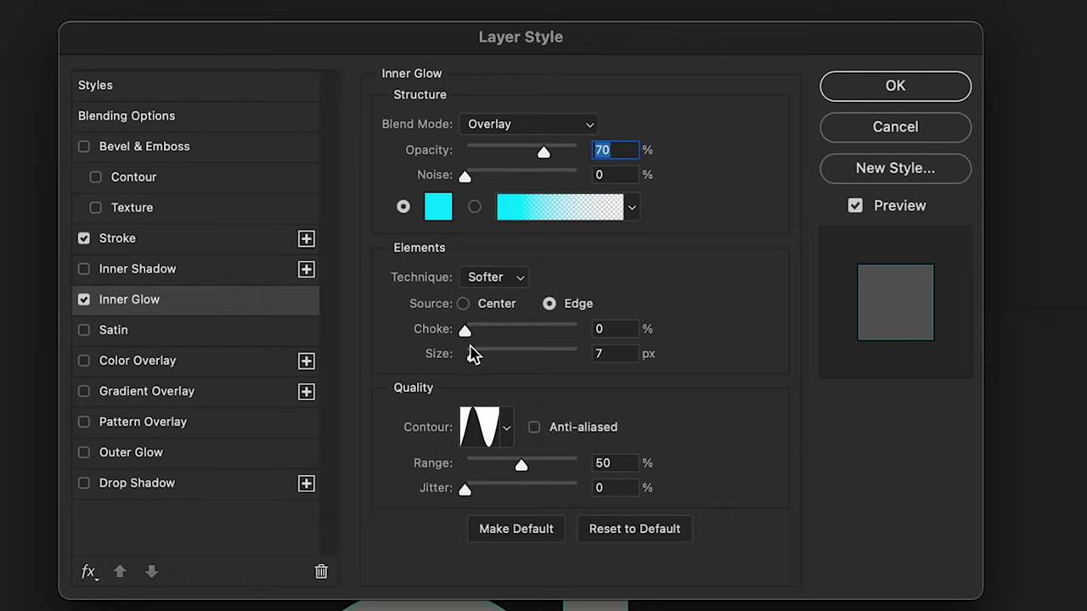
Step: Set the inner glow to 7 px size, a peaked contour and 50% range
{"action": "left_click", "coordinate": [613, 353]}
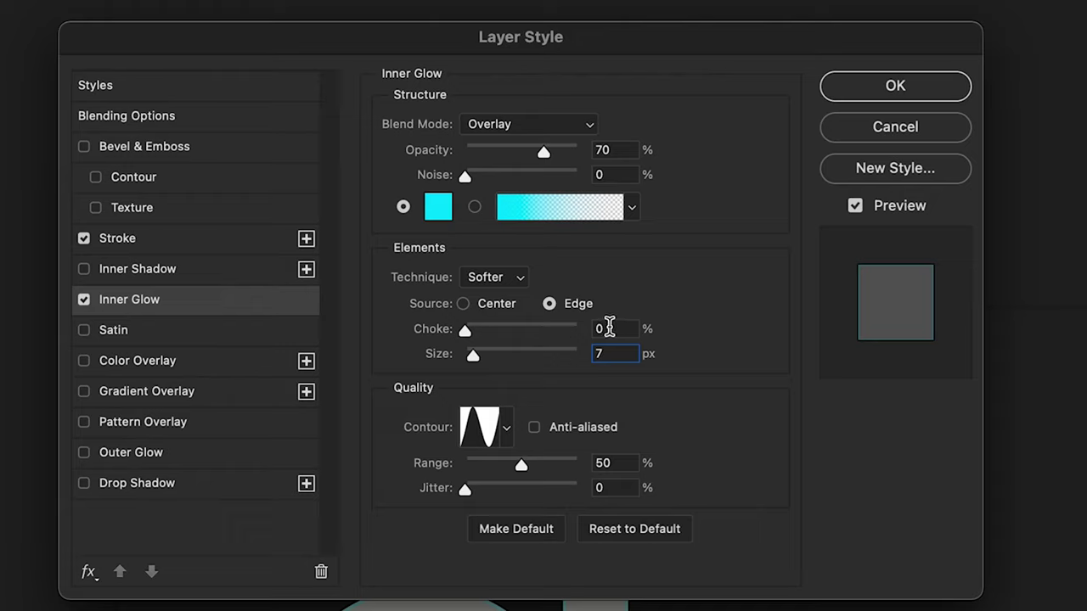
{"action": "left_click", "coordinate": [507, 432]}
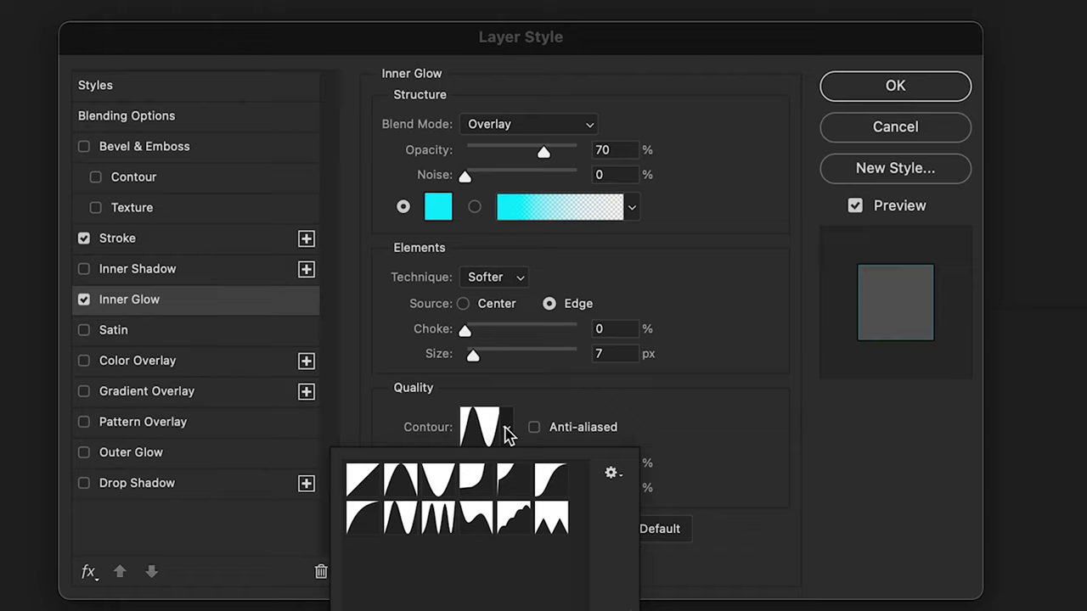
{"action": "left_click", "coordinate": [400, 522]}
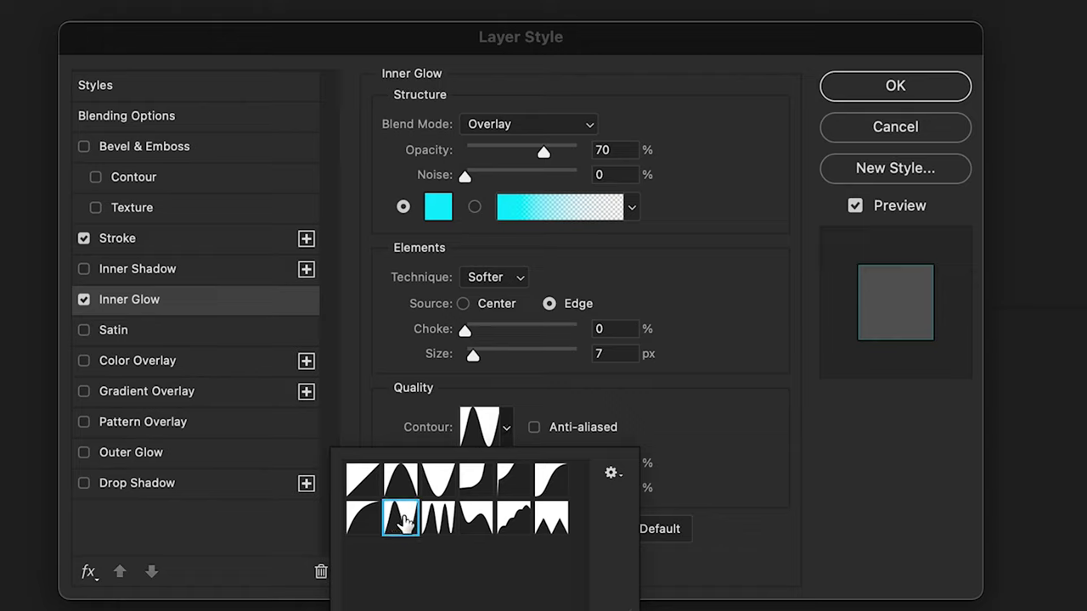
{"action": "left_click", "coordinate": [720, 443]}
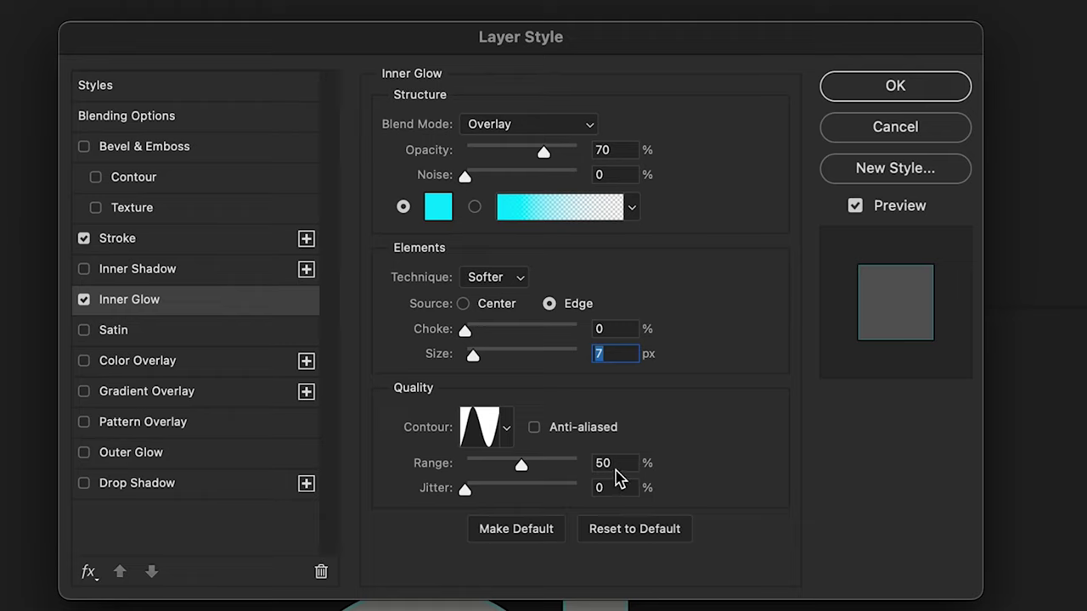
{"action": "left_click", "coordinate": [525, 465]}
{"action": "left_click", "coordinate": [611, 462]}
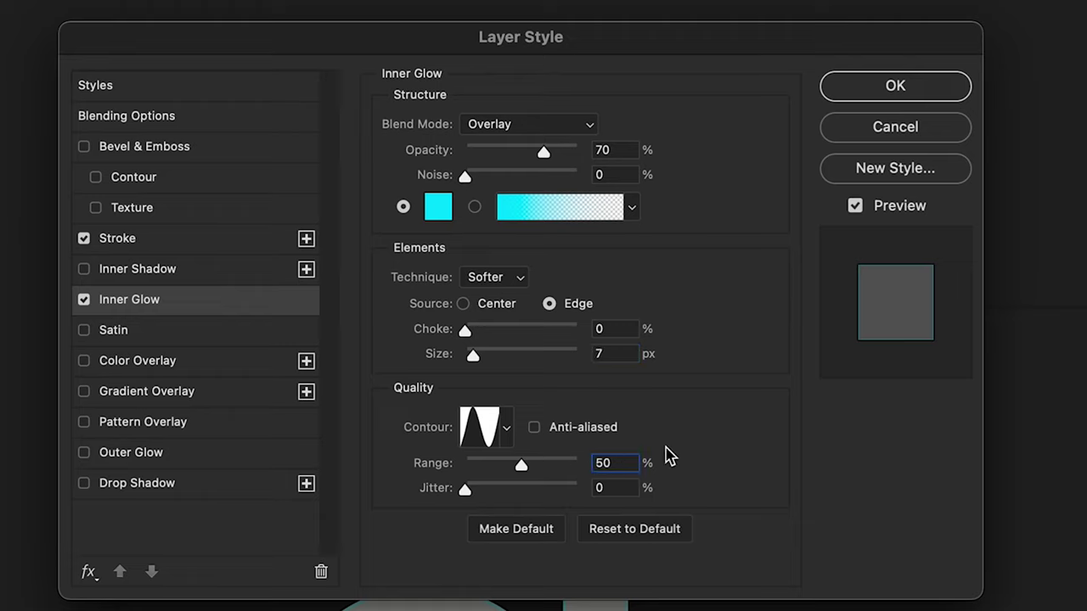
{"action": "key", "text": "super+a"}
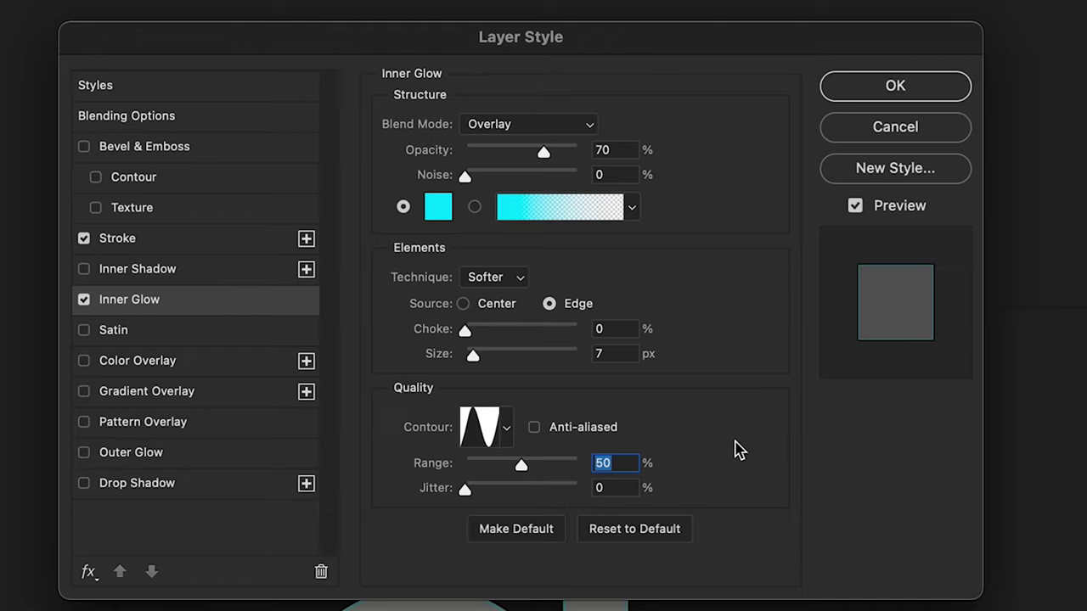
Step: Add a Normal Gradient Overlay with stops edited to dark teal and cyan
{"action": "left_click", "coordinate": [121, 393]}
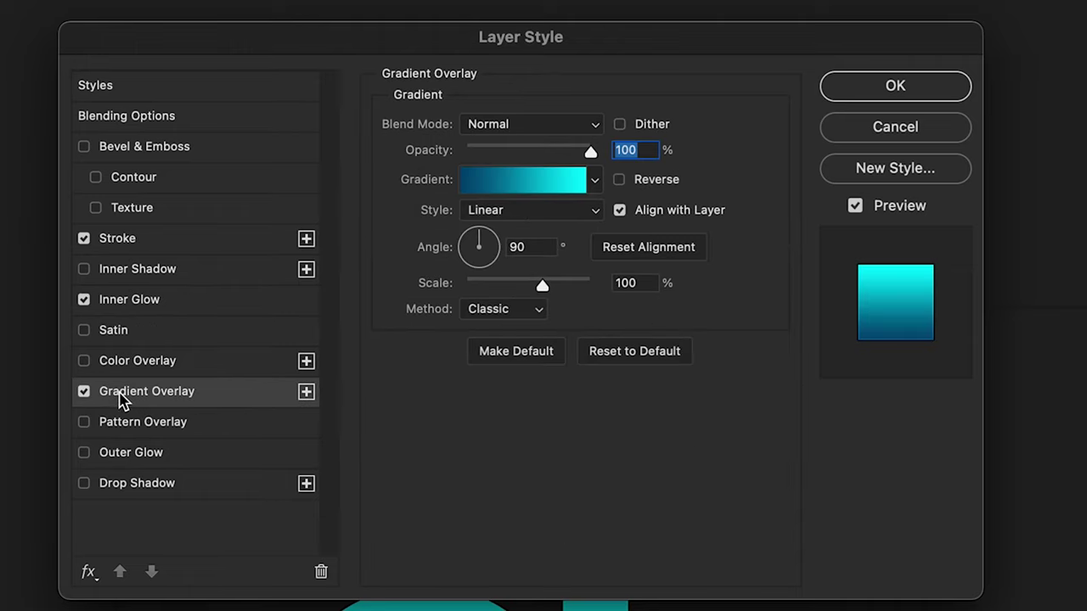
{"action": "left_click", "coordinate": [482, 126]}
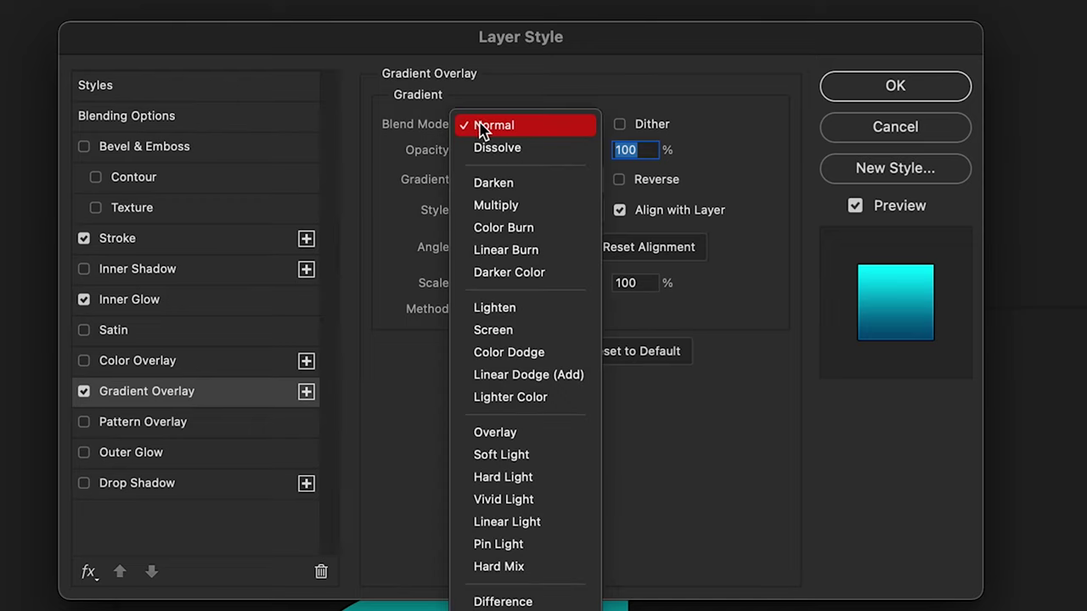
{"action": "left_click", "coordinate": [502, 126]}
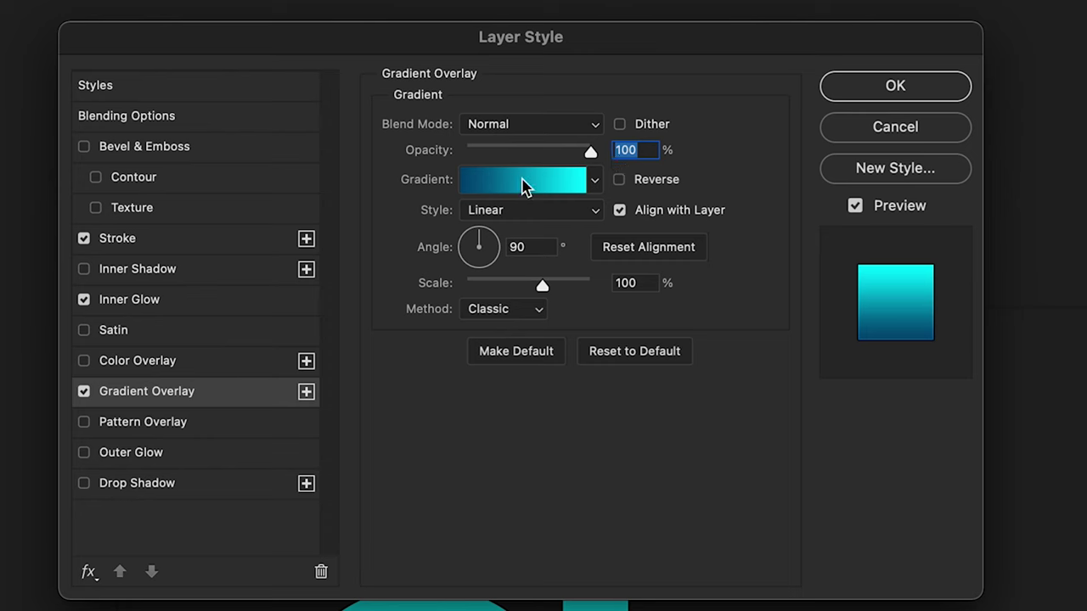
{"action": "left_click", "coordinate": [490, 194]}
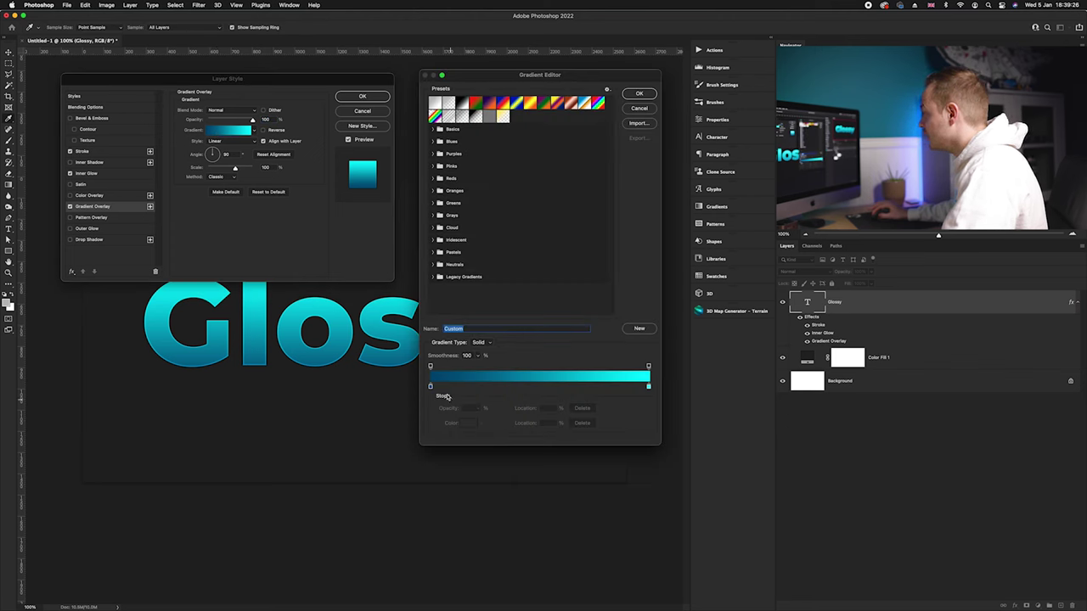
{"action": "left_click", "coordinate": [430, 387]}
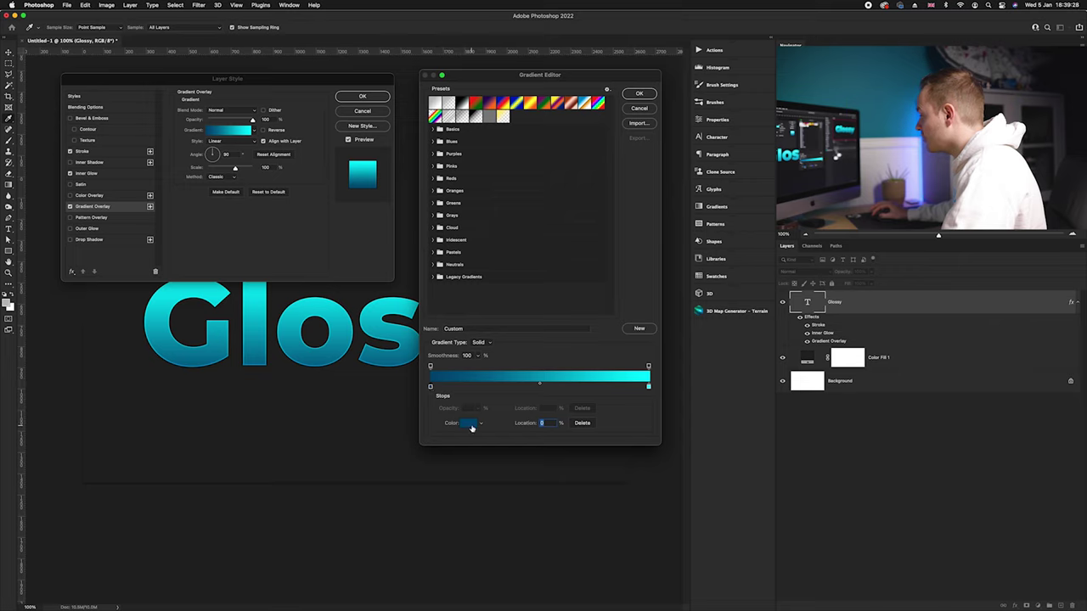
{"action": "left_click", "coordinate": [648, 387]}
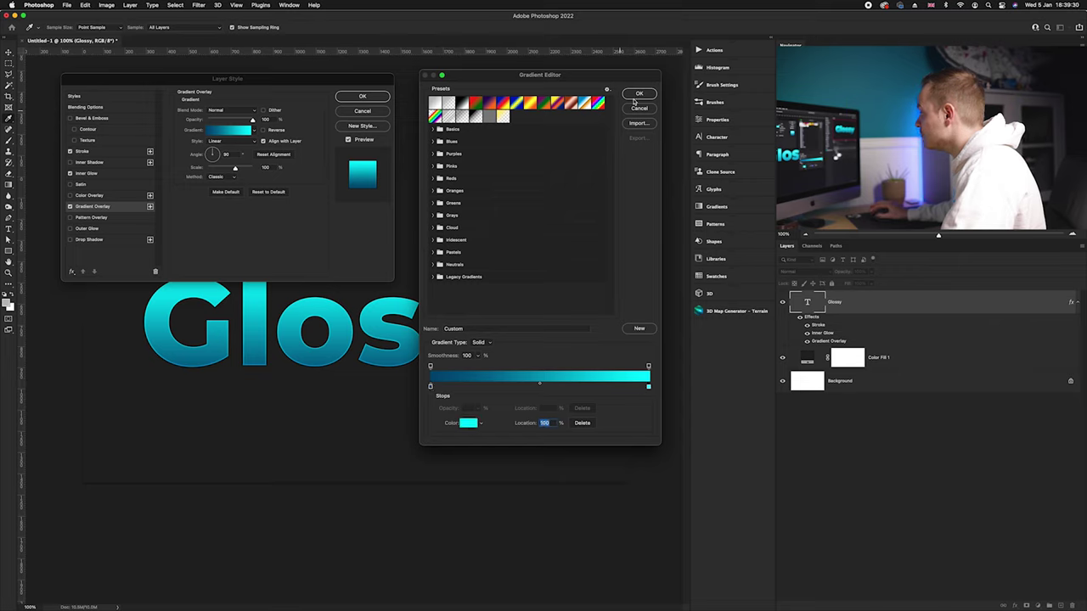
{"action": "left_click", "coordinate": [639, 94]}
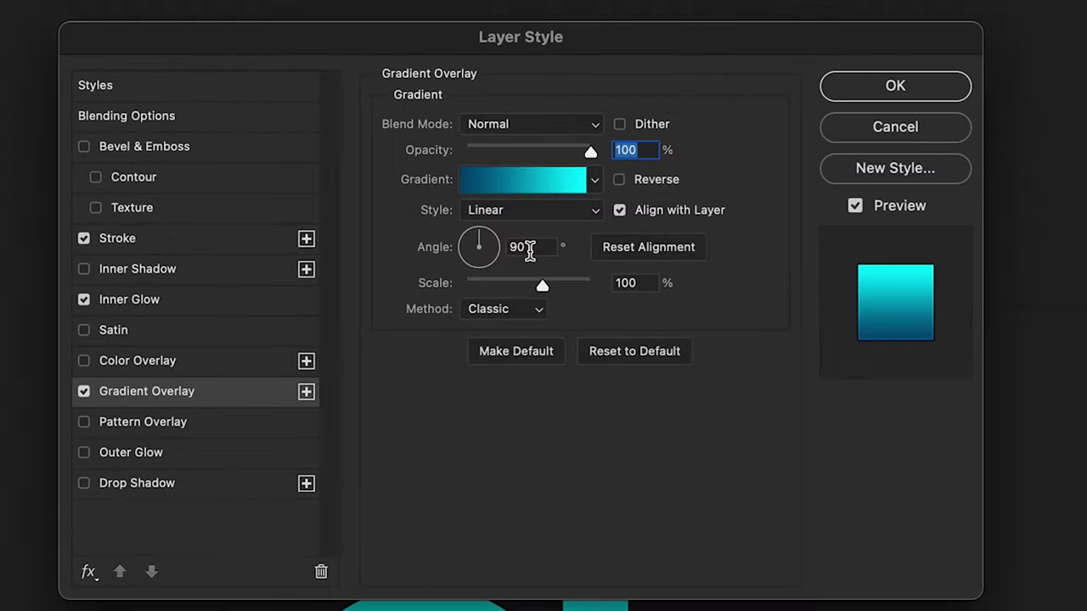
Step: Set the gradient angle to 90° and apply the layer style
{"action": "left_click_drag", "start_coordinate": [228, 155], "coordinate": [207, 155]}
{"action": "type", "text": "90"}
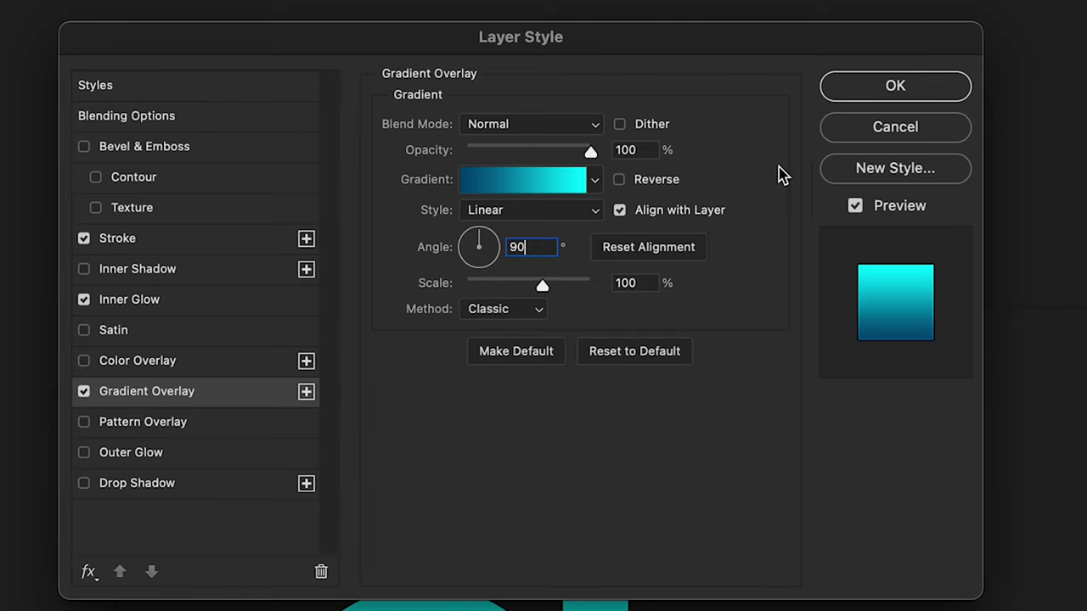
{"action": "left_click", "coordinate": [859, 92]}
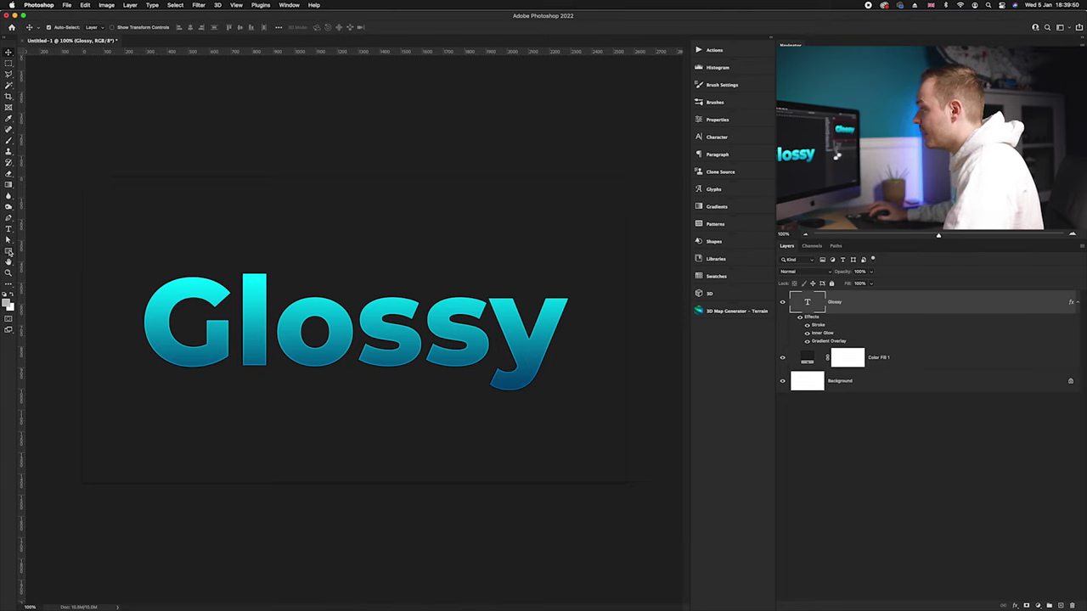
{"action": "left_click", "coordinate": [10, 252]}
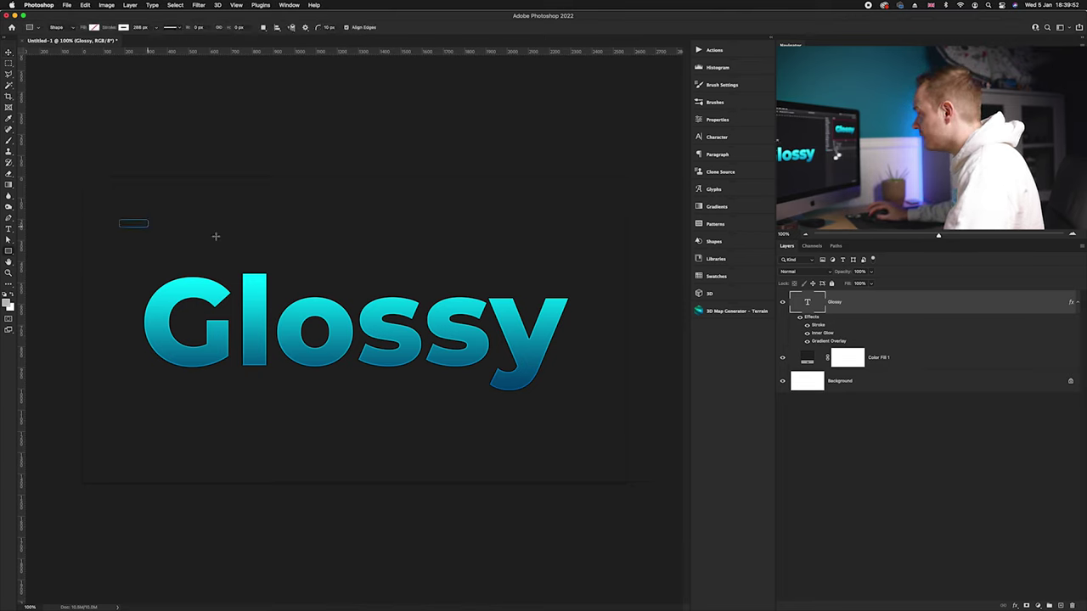
Step: Draw a rectangle over the top half of Glossy with no stroke and white fill
{"action": "mouse_move", "coordinate": [216, 236]}
{"action": "left_mouse_down"}
{"action": "mouse_move", "coordinate": [527, 297]}
{"action": "mouse_move", "coordinate": [608, 331]}
{"action": "left_mouse_up"}
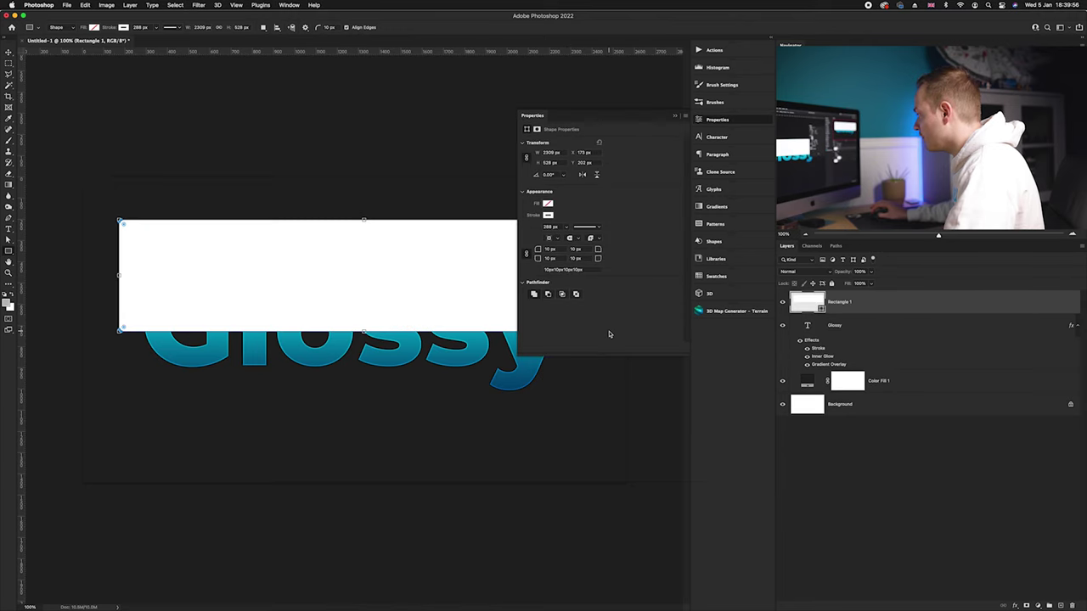
{"action": "left_click", "coordinate": [548, 216]}
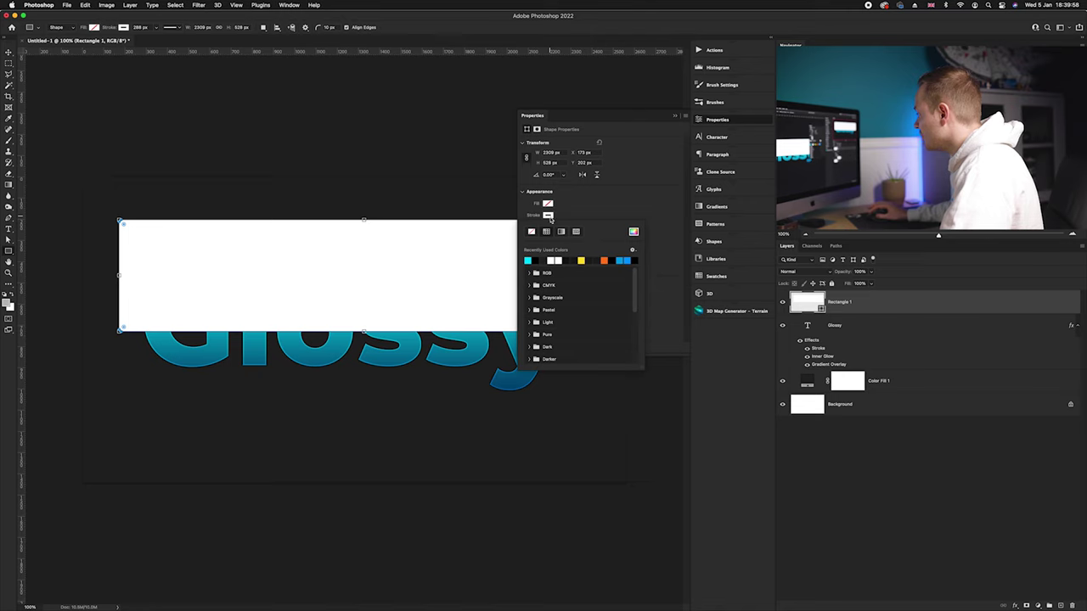
{"action": "left_click", "coordinate": [532, 232]}
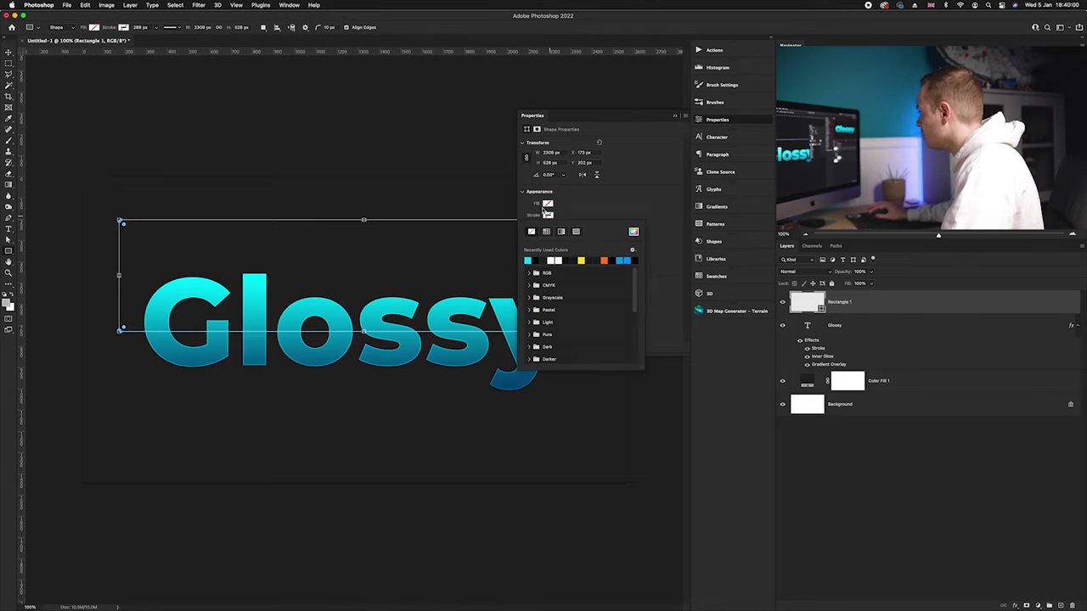
{"action": "left_click", "coordinate": [547, 204]}
{"action": "left_click", "coordinate": [561, 248]}
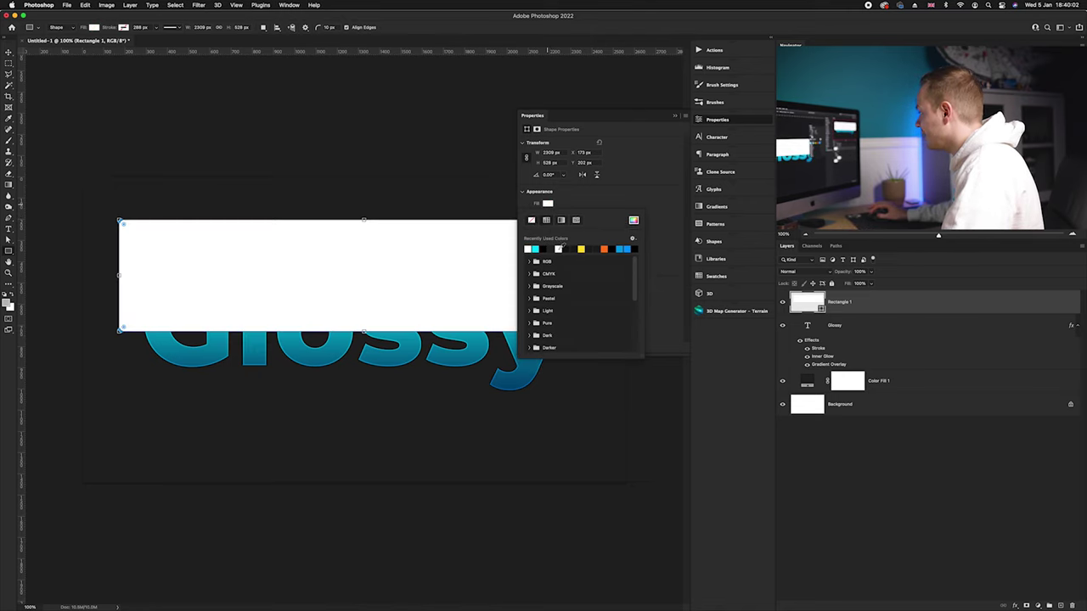
{"action": "left_click", "coordinate": [716, 124]}
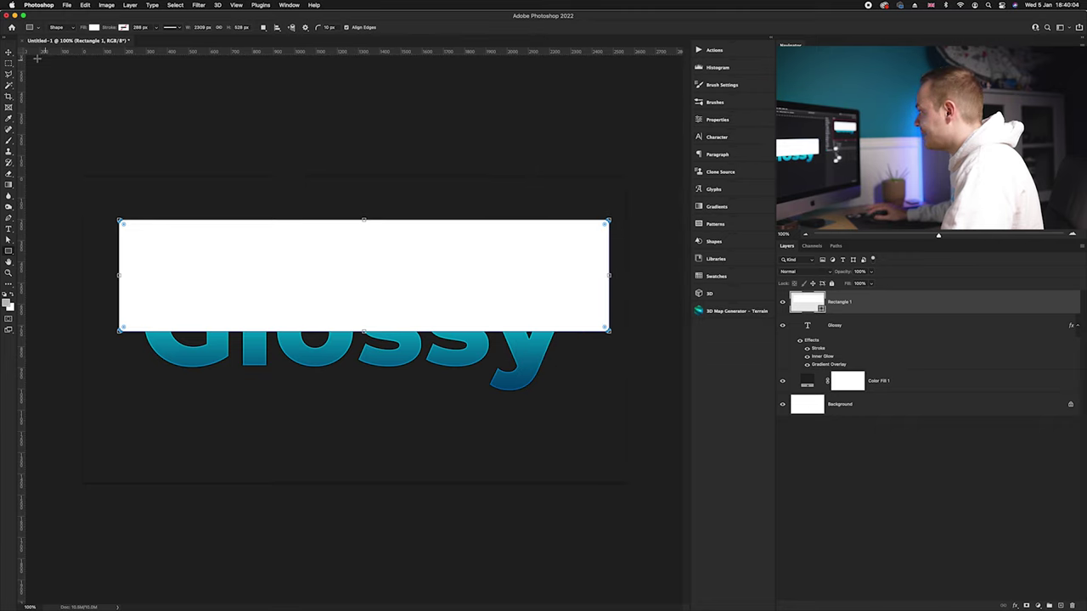
{"action": "key", "text": "v"}
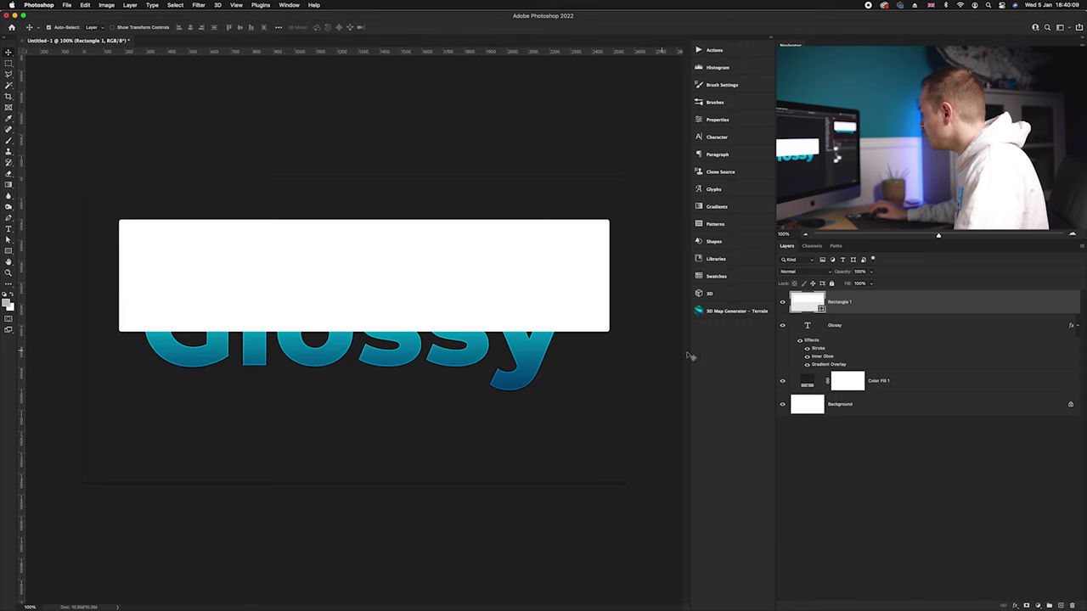
Step: Mask Rectangle 1 to the Glossy letter selection and set it to Screen at 35% opacity
{"action": "left_click", "coordinate": [809, 327], "text": "super"}
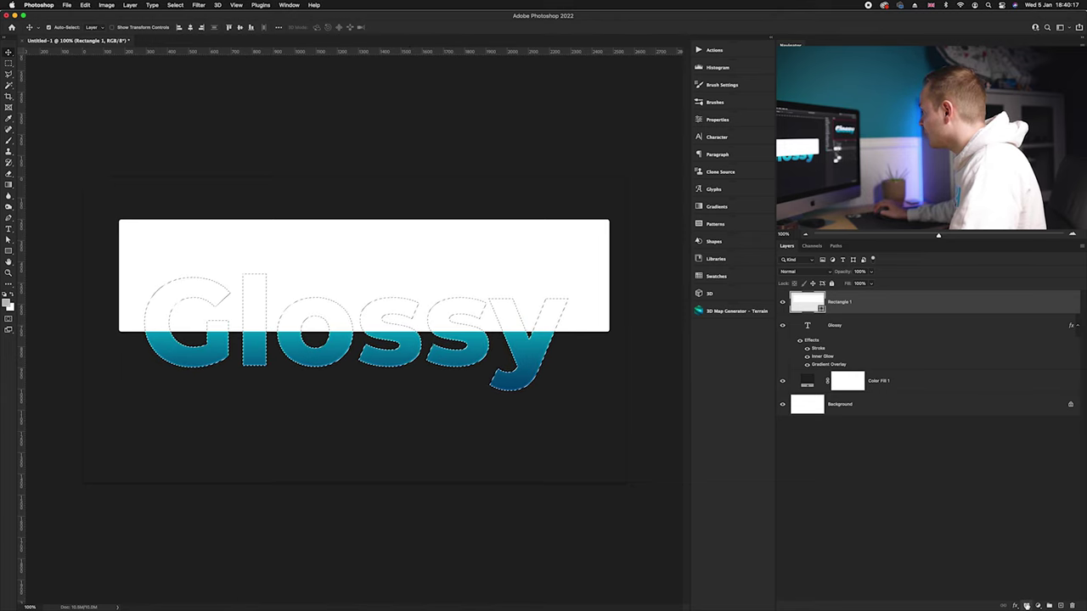
{"action": "left_click", "coordinate": [1026, 605]}
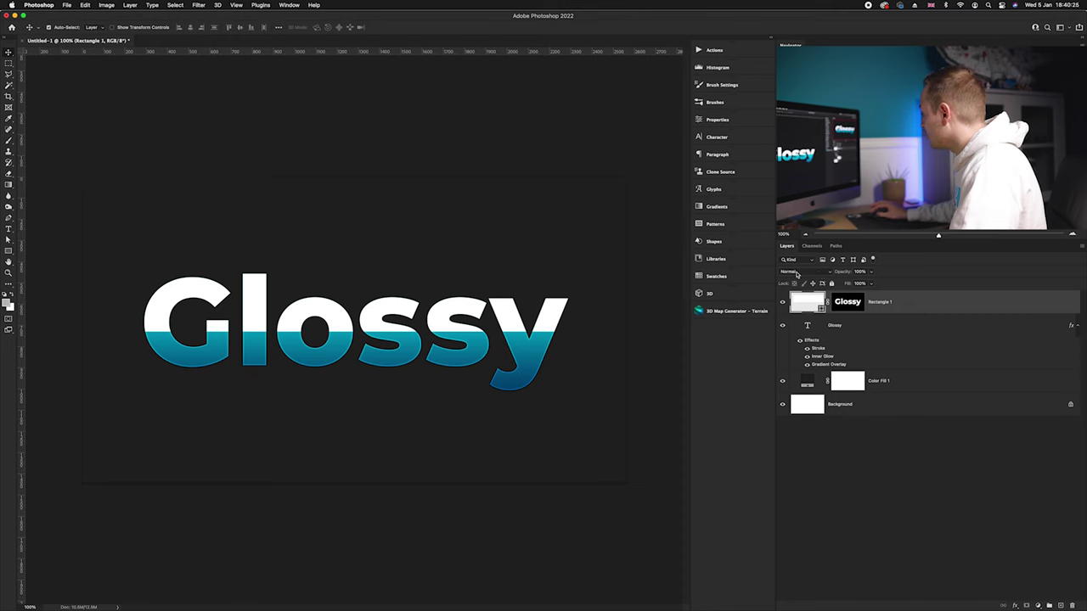
{"action": "left_click", "coordinate": [797, 272]}
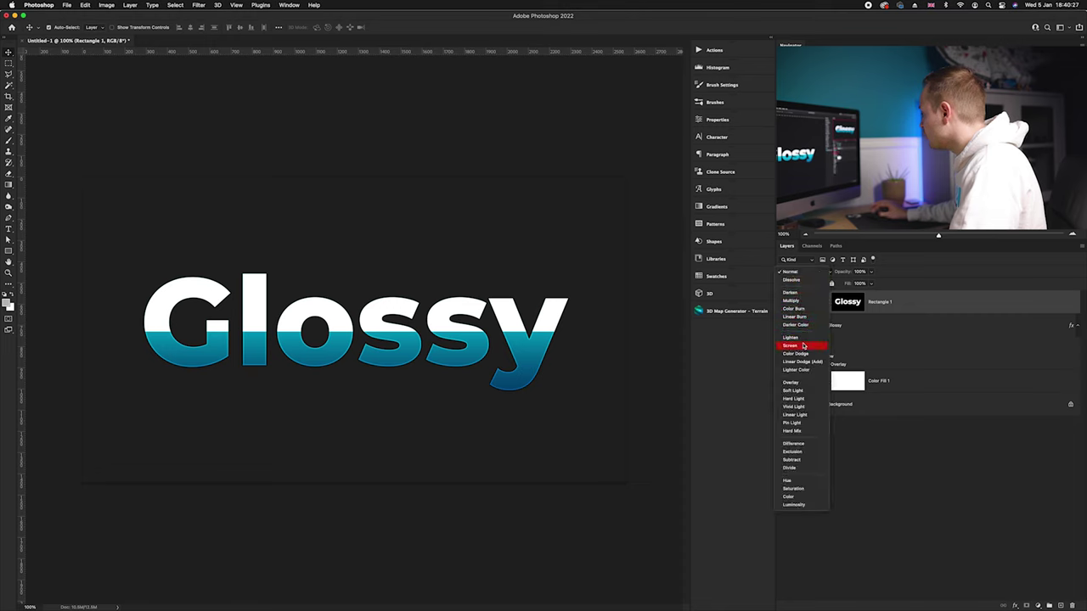
{"action": "left_click", "coordinate": [803, 345]}
{"action": "left_click", "coordinate": [859, 272]}
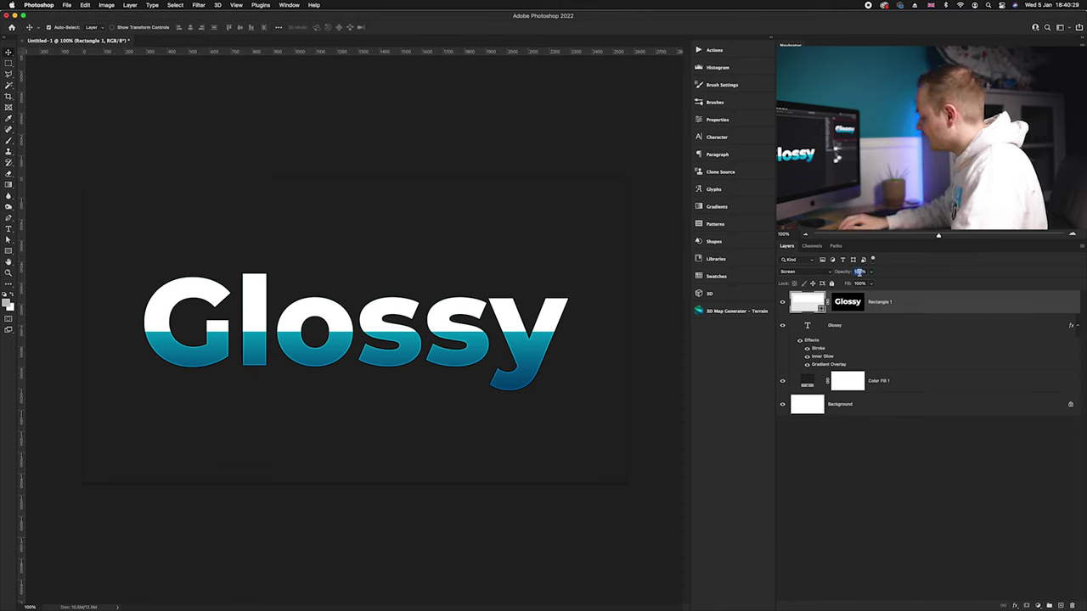
{"action": "type", "text": "35"}
{"action": "key", "text": "Return"}
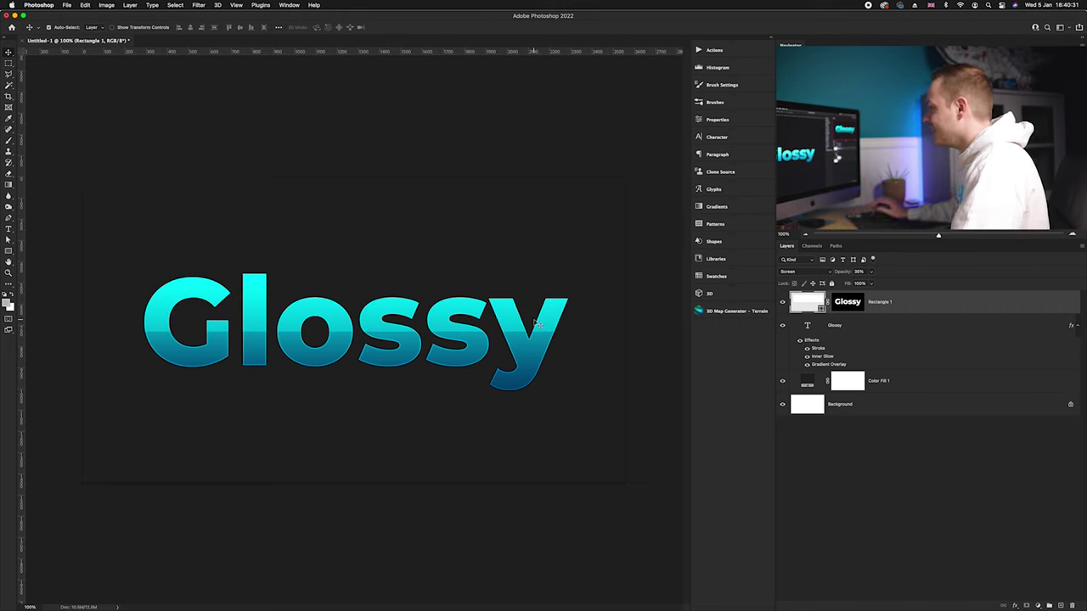